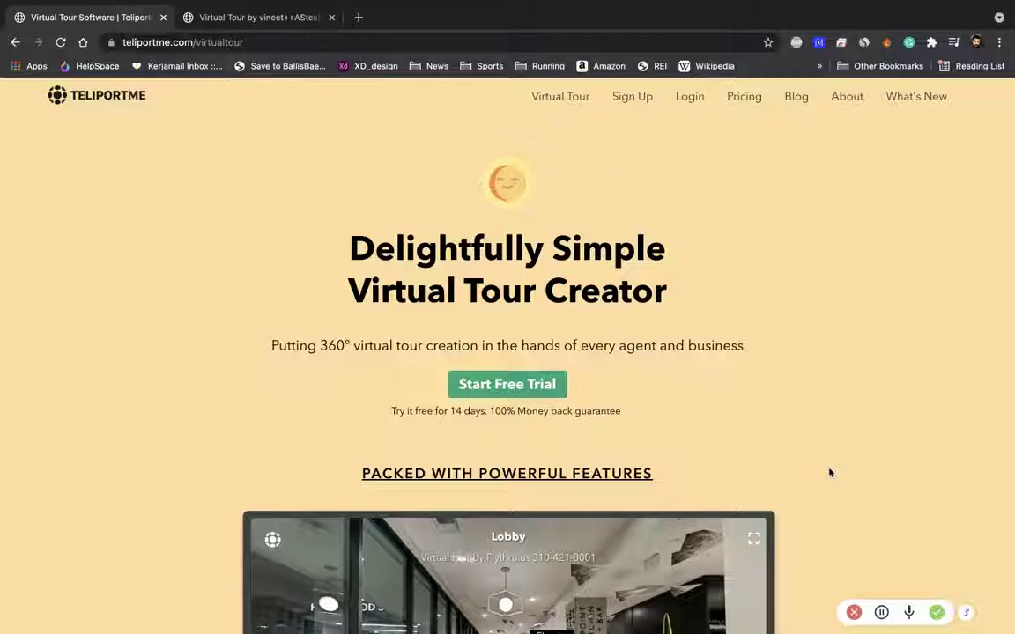
# Look around the embedded demo tour's Lobby, then jump to its Lounge and Elevators scene
pyautogui.scroll(-3, 829, 473)
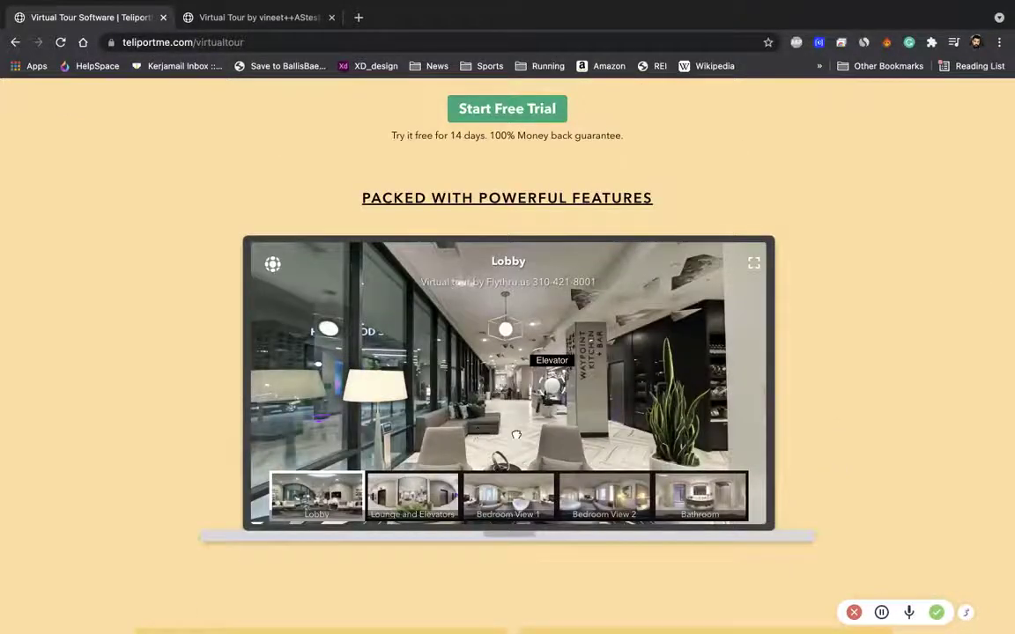
pyautogui.moveTo(476, 434); pyautogui.dragTo(413, 379)
pyautogui.click(524, 386)
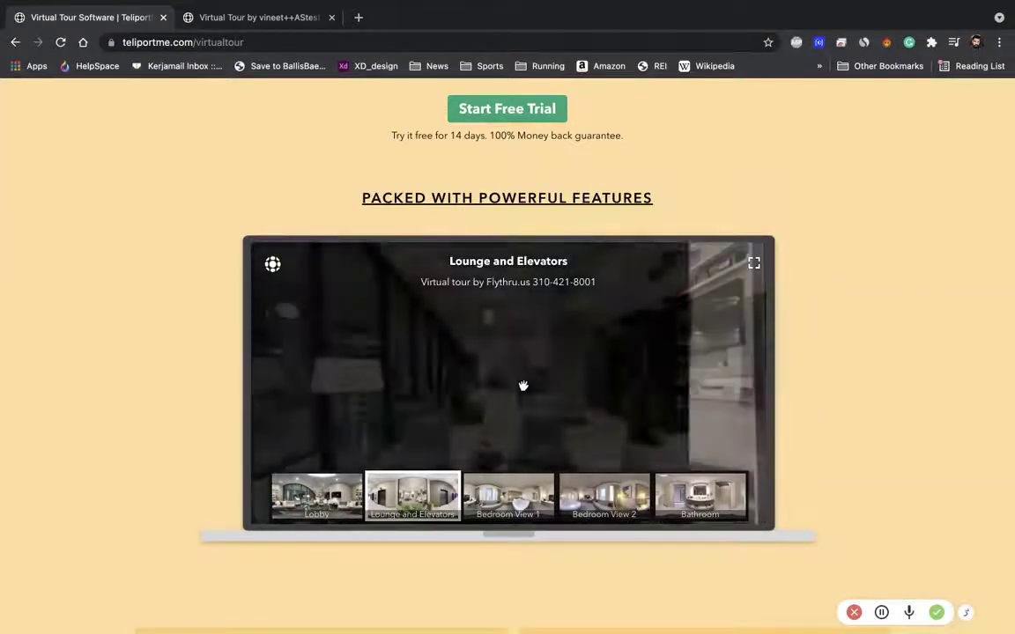
pyautogui.scroll(-1, 843, 332)
pyautogui.scroll(-5, 843, 332)
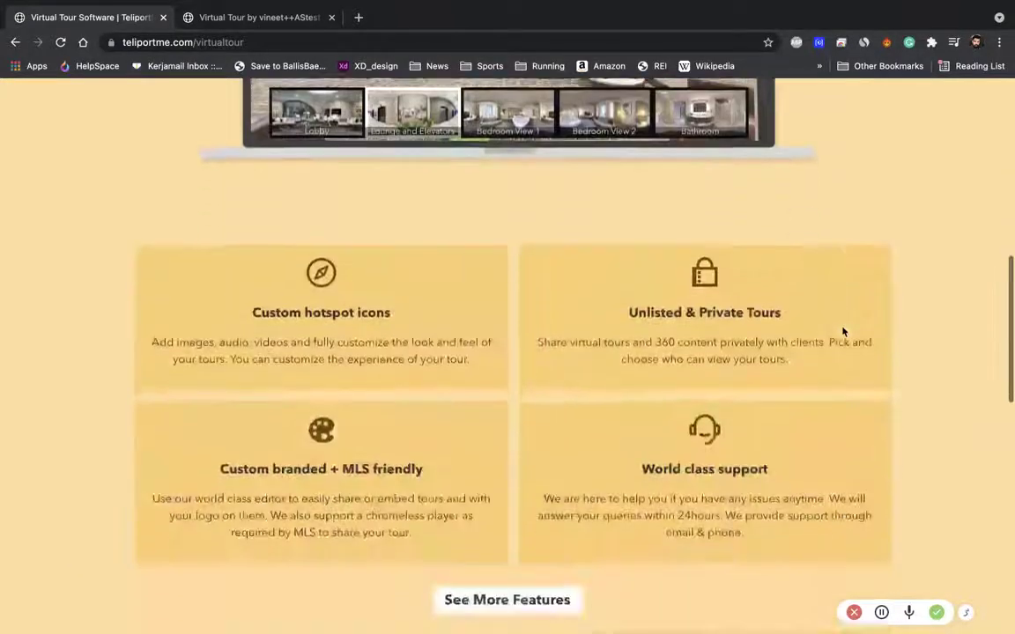
pyautogui.scroll(-3, 458, 413)
pyautogui.scroll(-5, 458, 412)
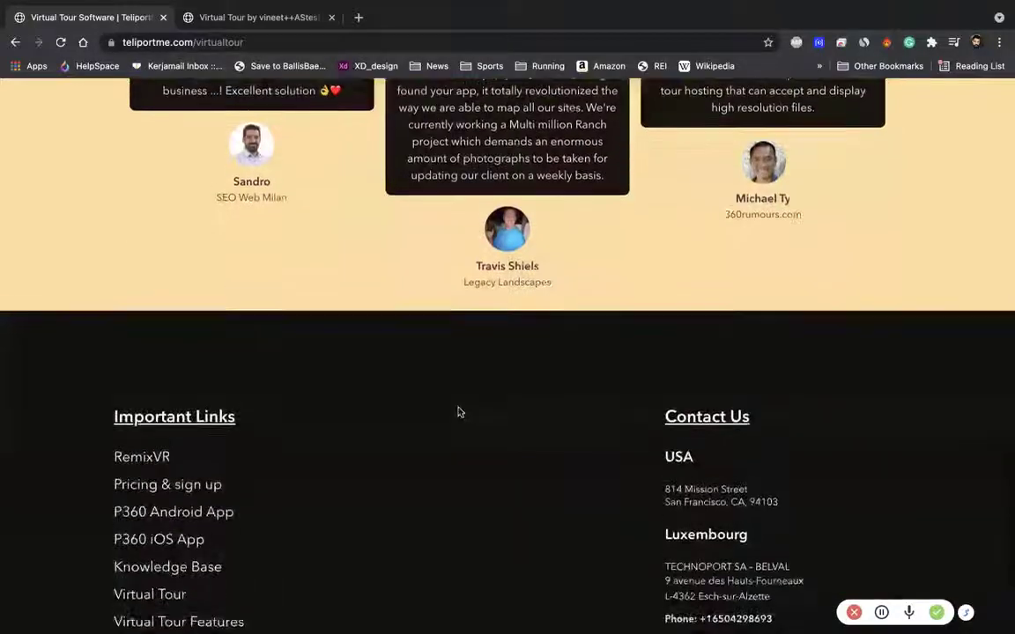
pyautogui.scroll(13, 458, 410)
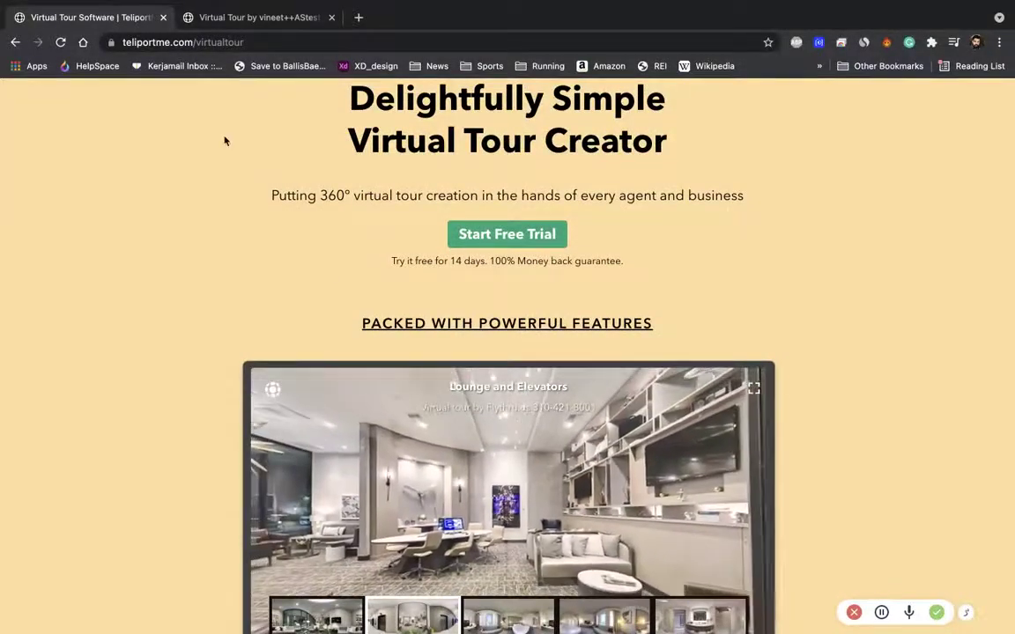
pyautogui.scroll(3, 262, 156)
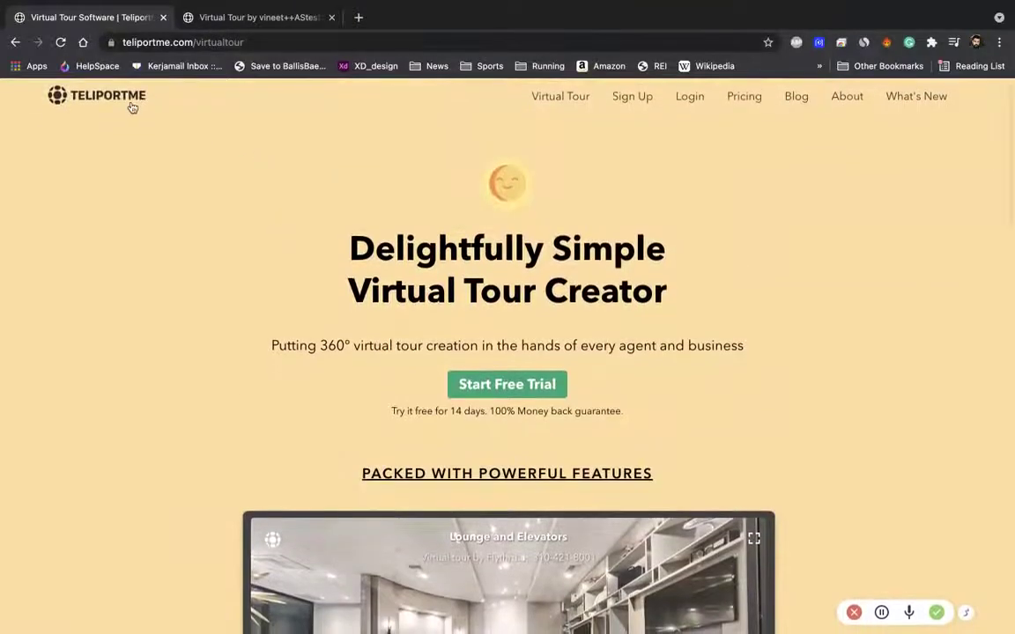
# Go to the teliportme.com home page with the 'Create & share 360 photos and Virtual Tours' banner
pyautogui.click(130, 104)
pyautogui.scroll(-20, 519, 251)
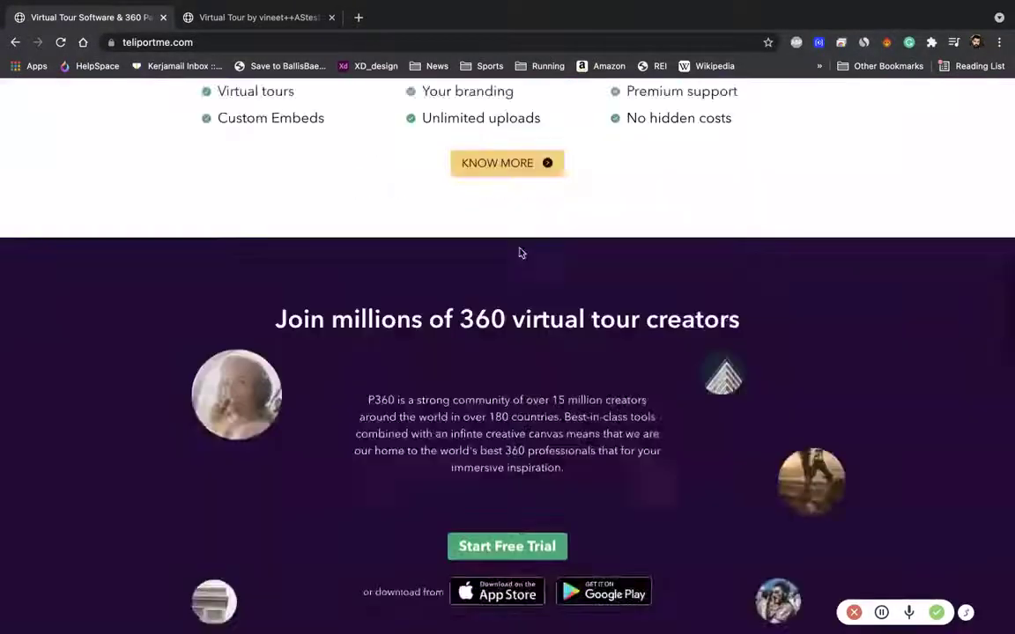
pyautogui.scroll(10, 794, 242)
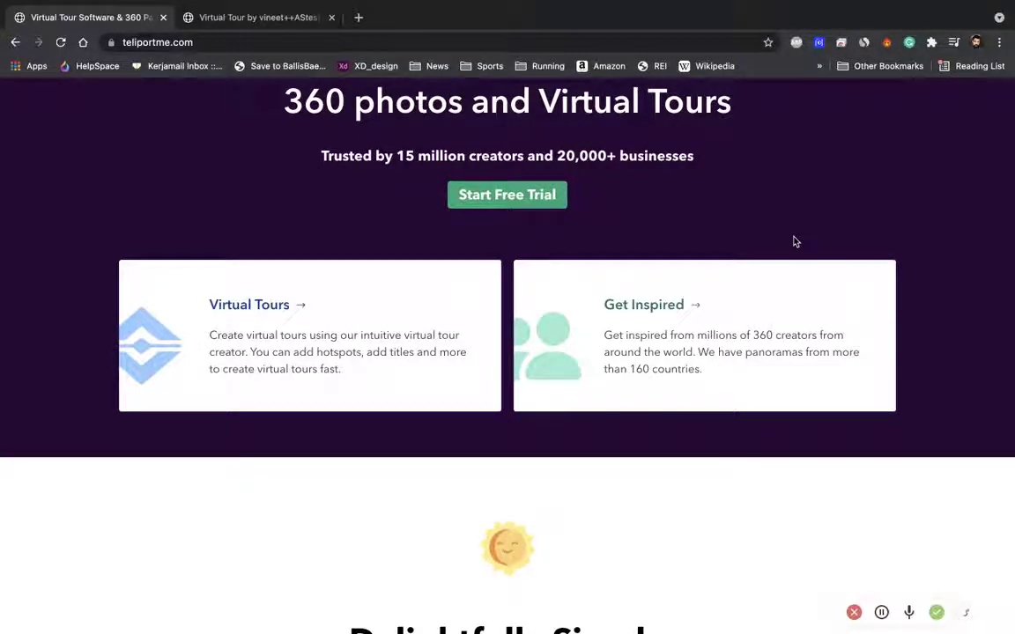
pyautogui.scroll(5, 794, 241)
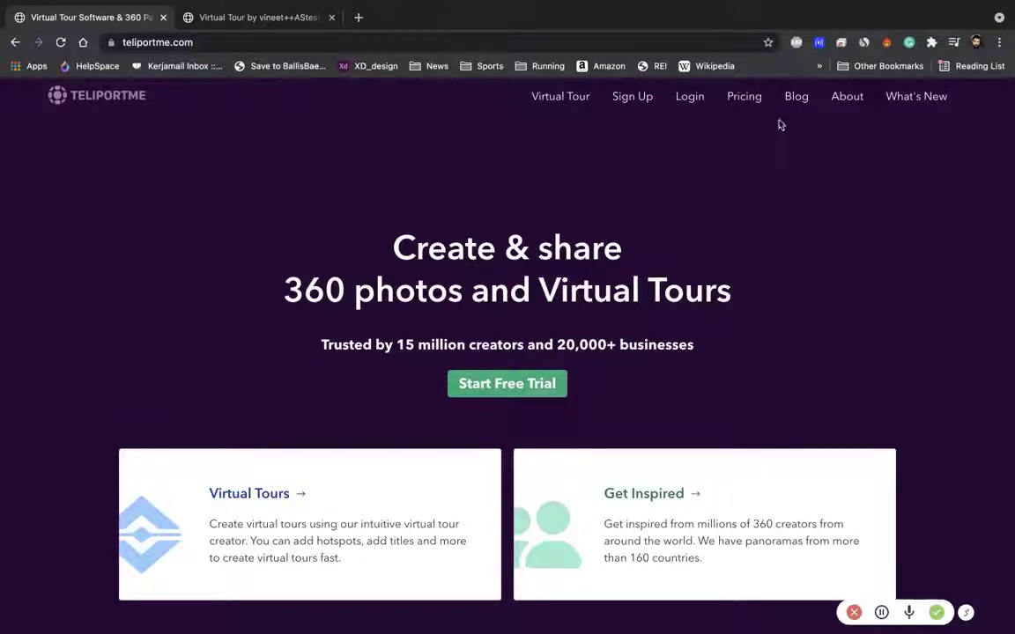
# Log in with the saved account details and open the Brewery 2 tour from My Tours
pyautogui.click(692, 100)
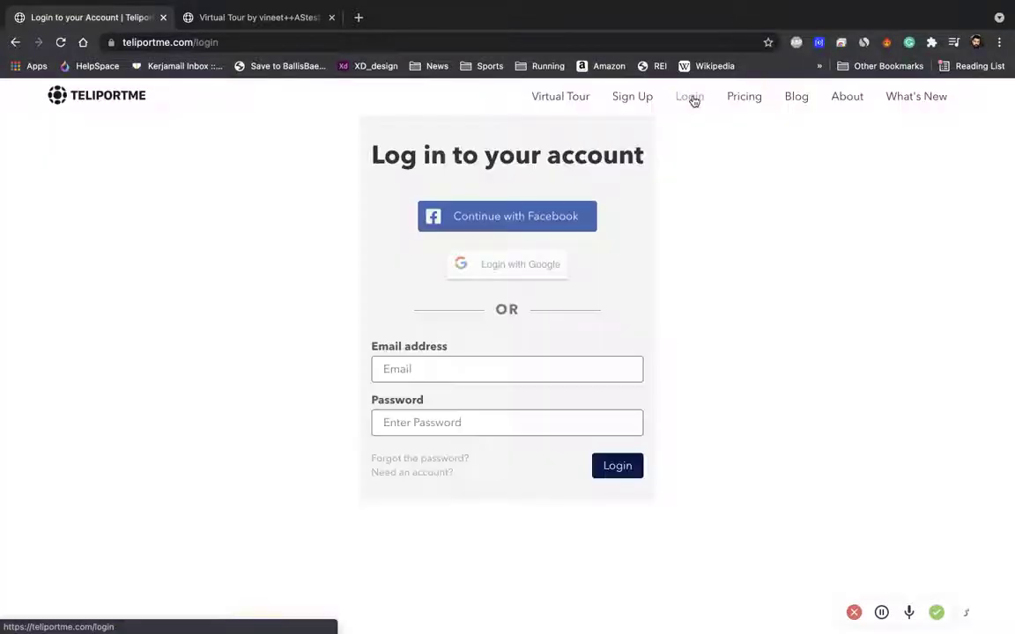
pyautogui.click(620, 467)
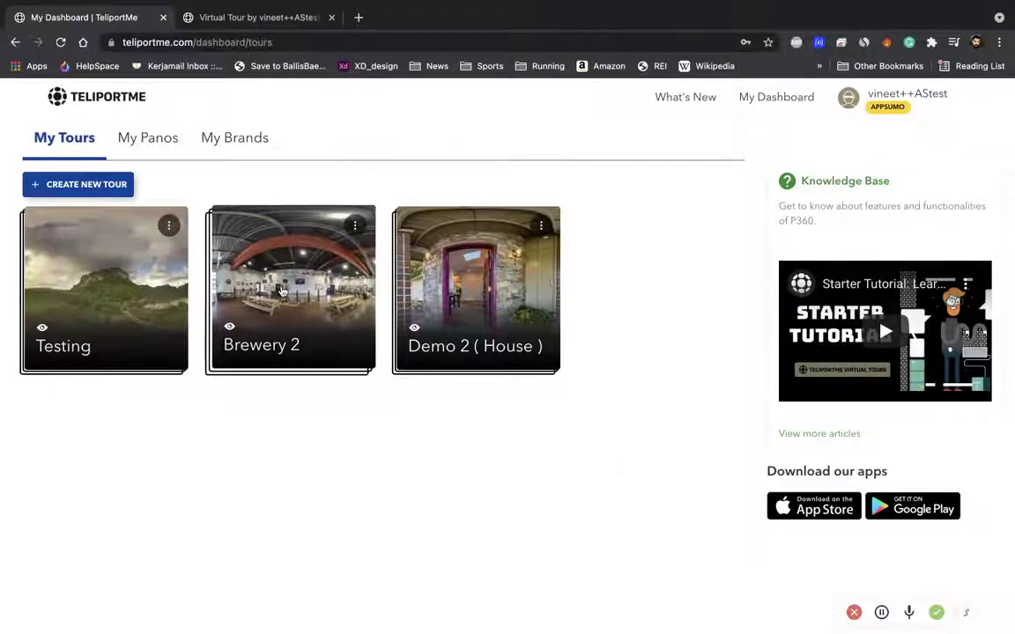
pyautogui.click(282, 291)
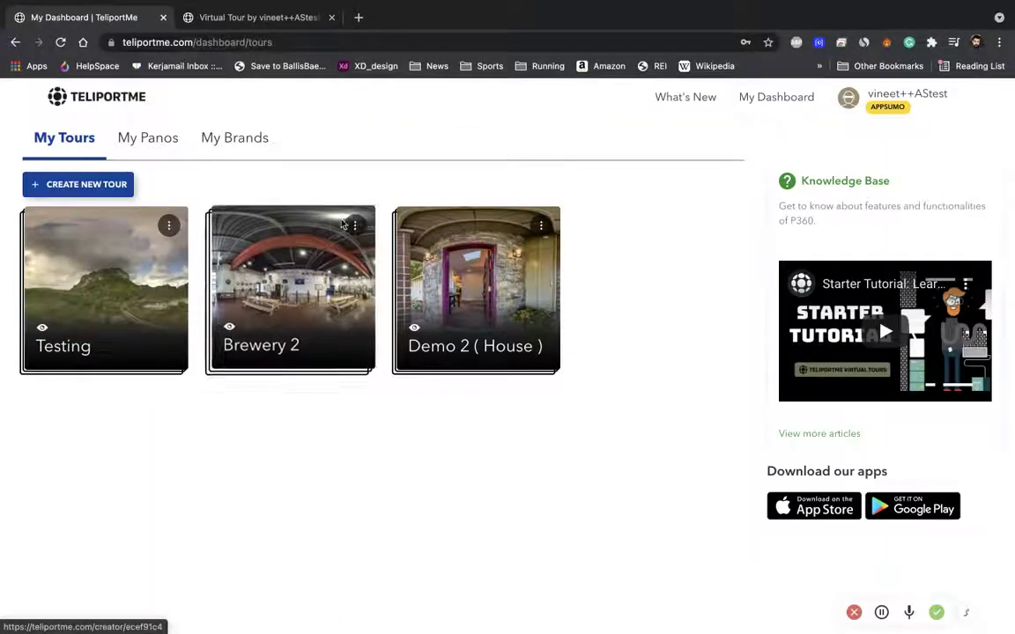
# Change Brewery 2's privacy from Unlisted to Public in its Details and update it
pyautogui.click(352, 226)
pyautogui.click(333, 269)
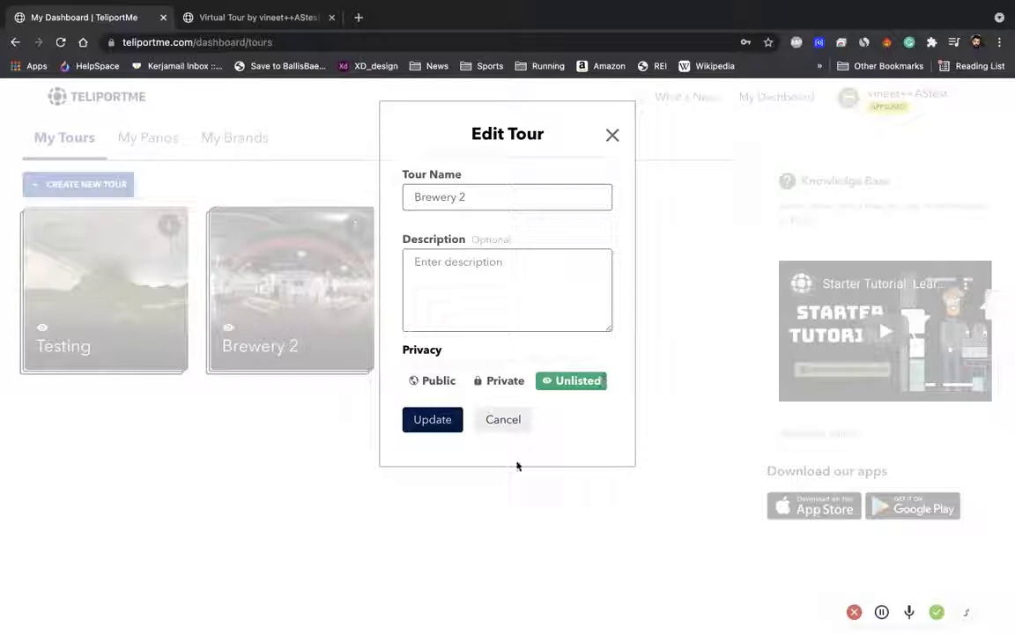
pyautogui.click(438, 383)
pyautogui.click(446, 425)
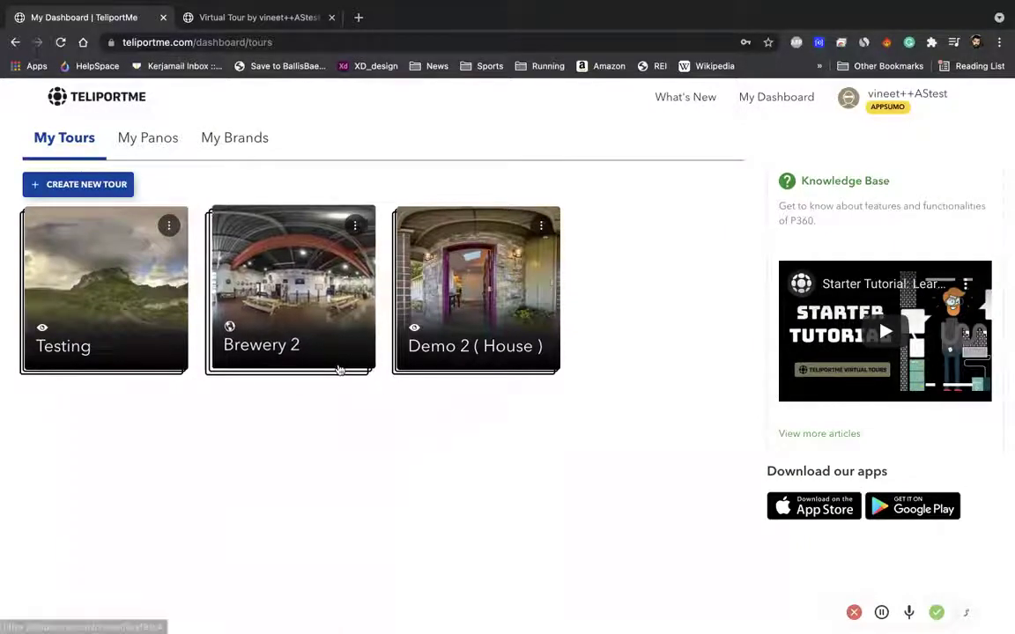
# Turn on password protection for the Brewery 2 tour and set its password
pyautogui.click(340, 367)
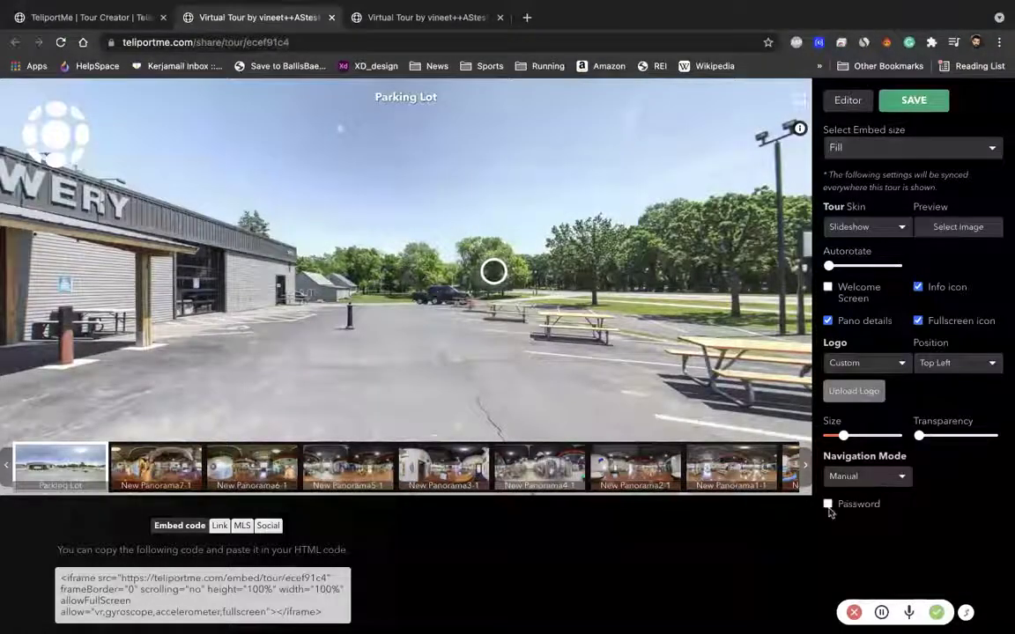
pyautogui.click(827, 505)
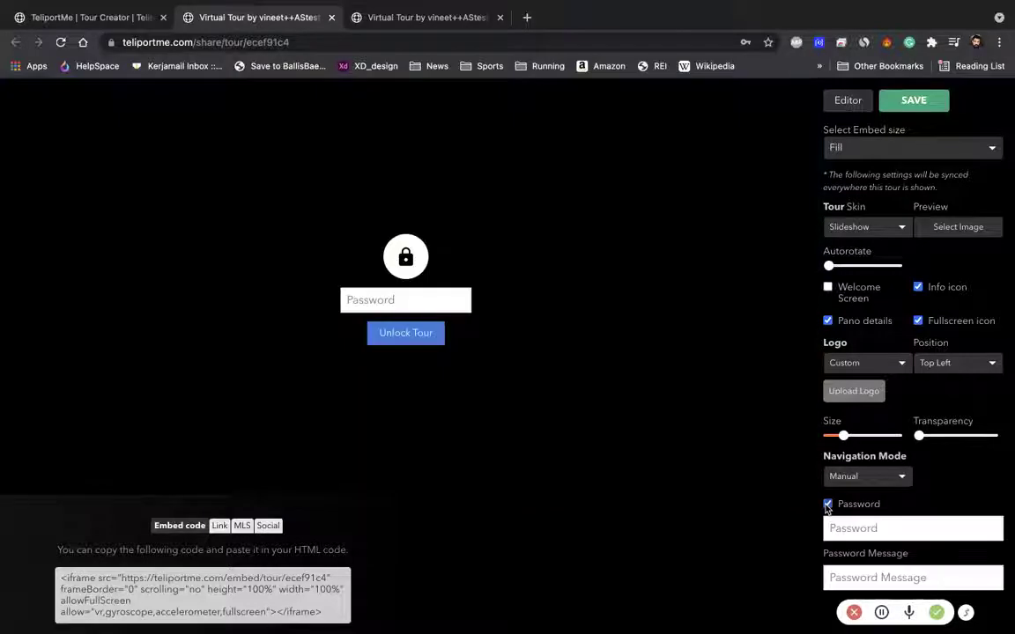
pyautogui.click(855, 529)
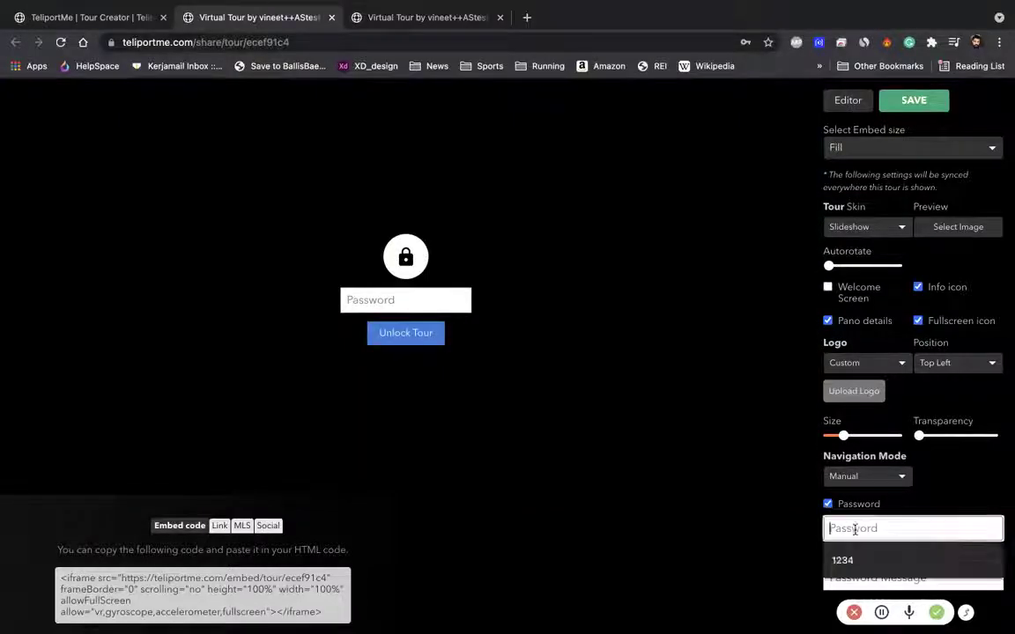
pyautogui.click(847, 559)
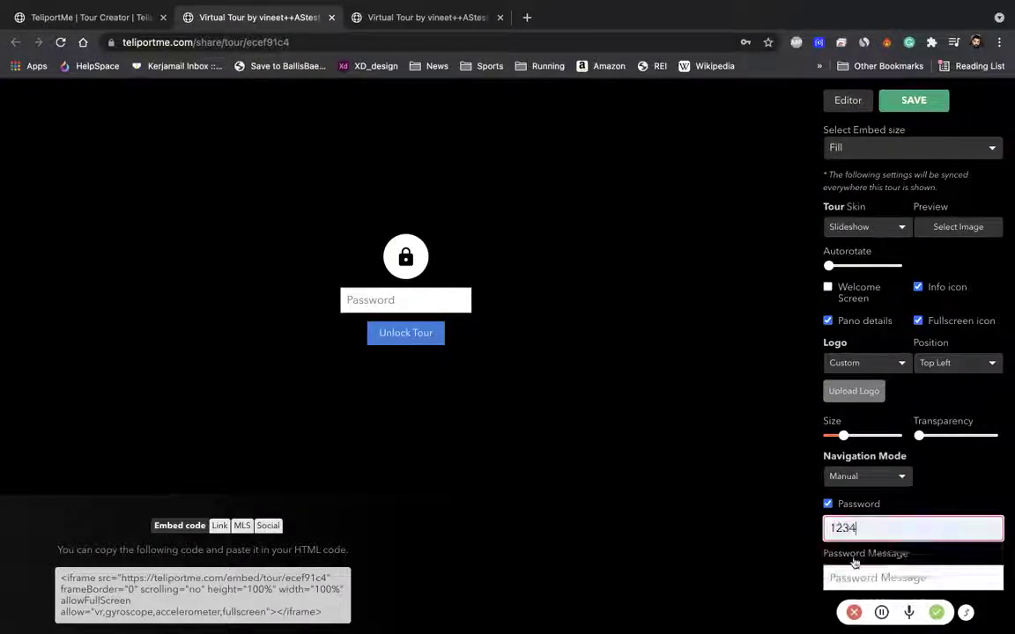
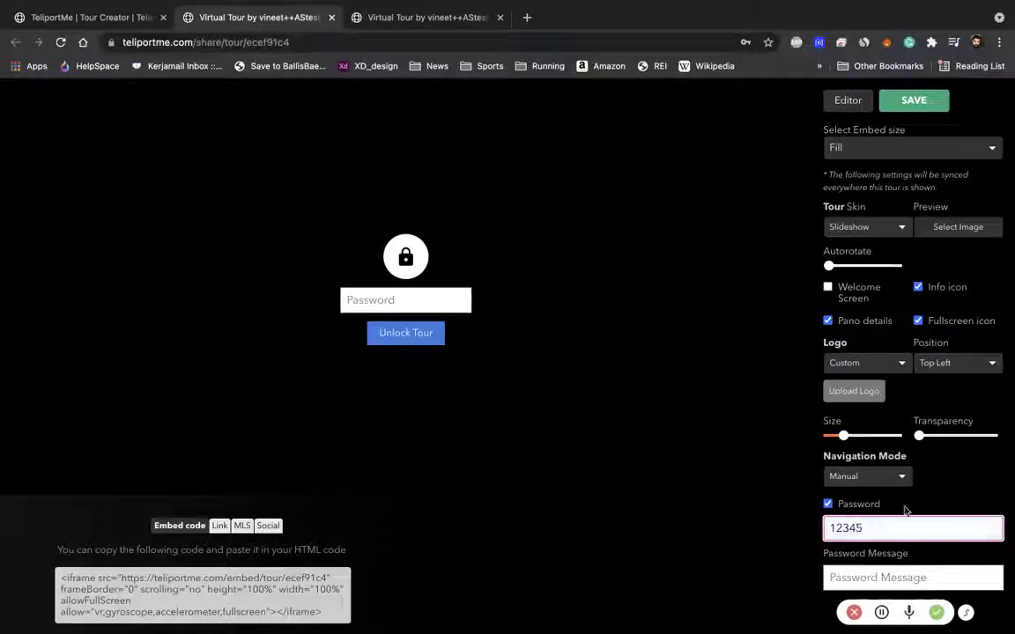
# Save a lock-screen message telling visitors which e-mail address to contact for the password
pyautogui.click(887, 577)
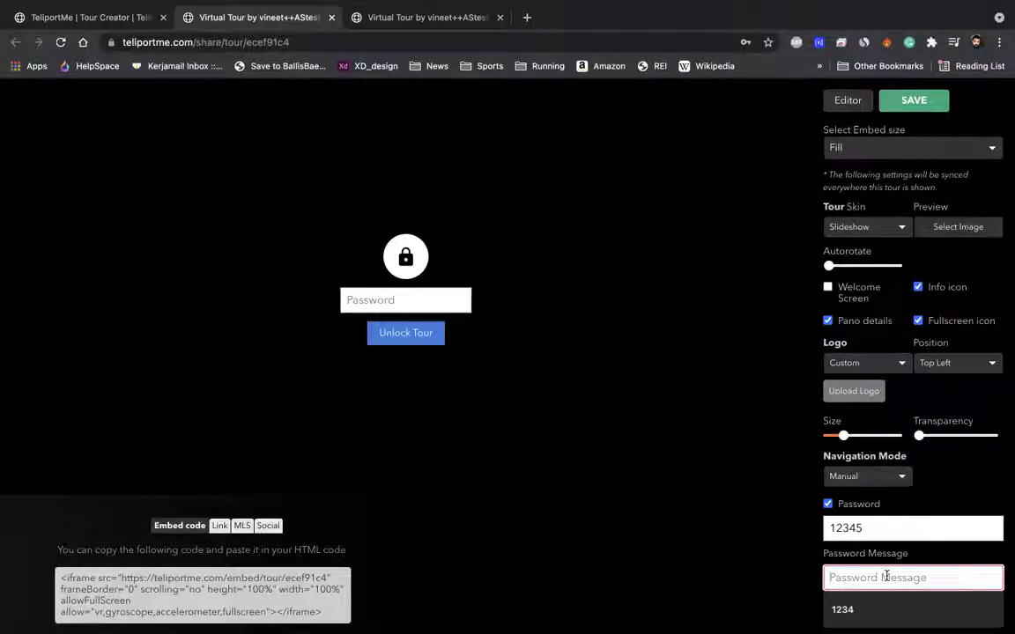
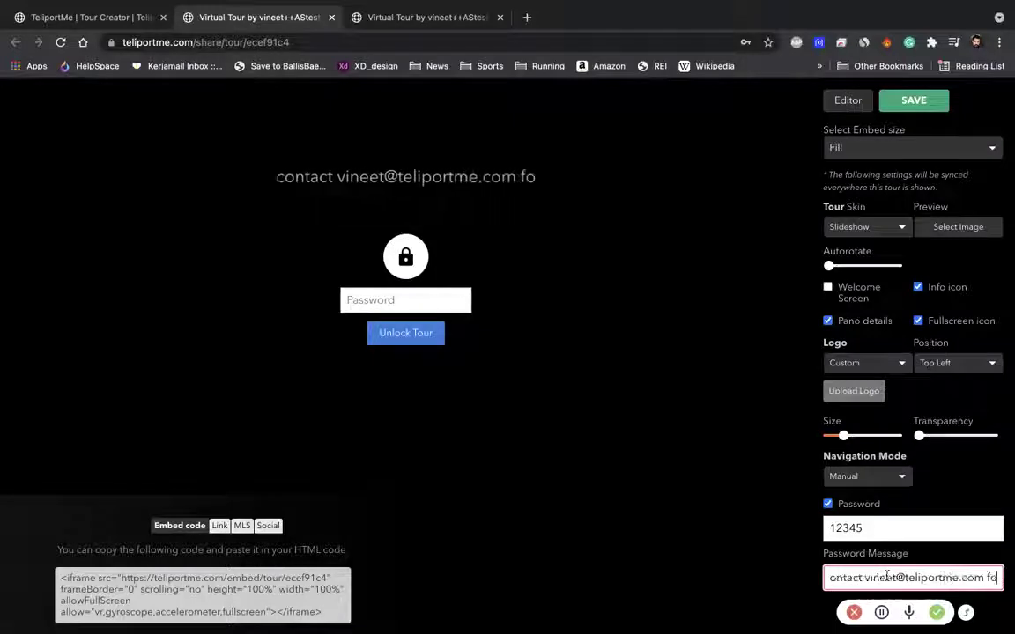
pyautogui.write('r the password')
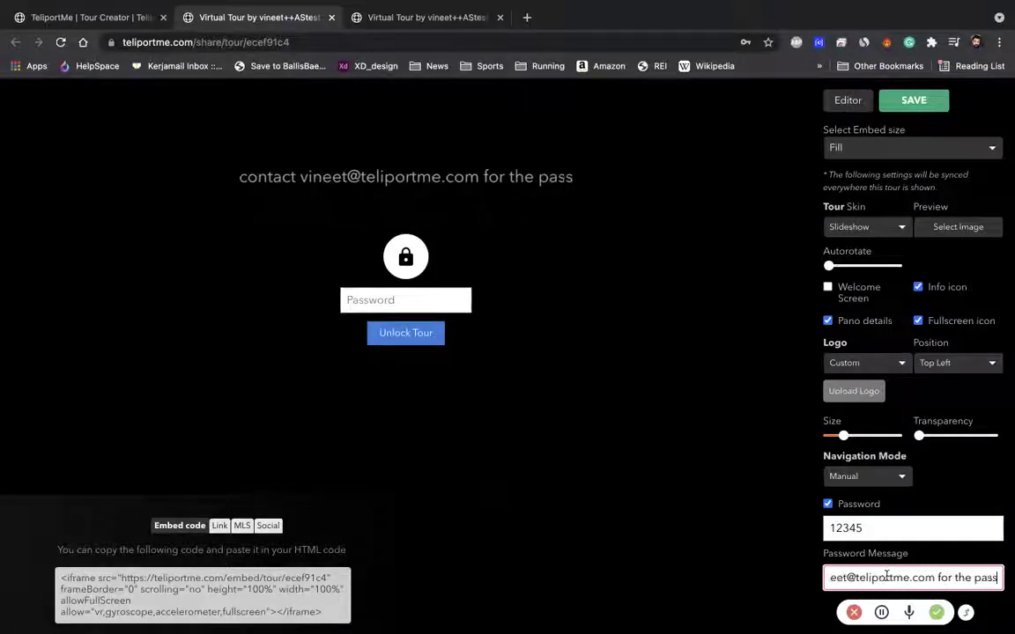
pyautogui.press('BackSpace')
pyautogui.write('d')
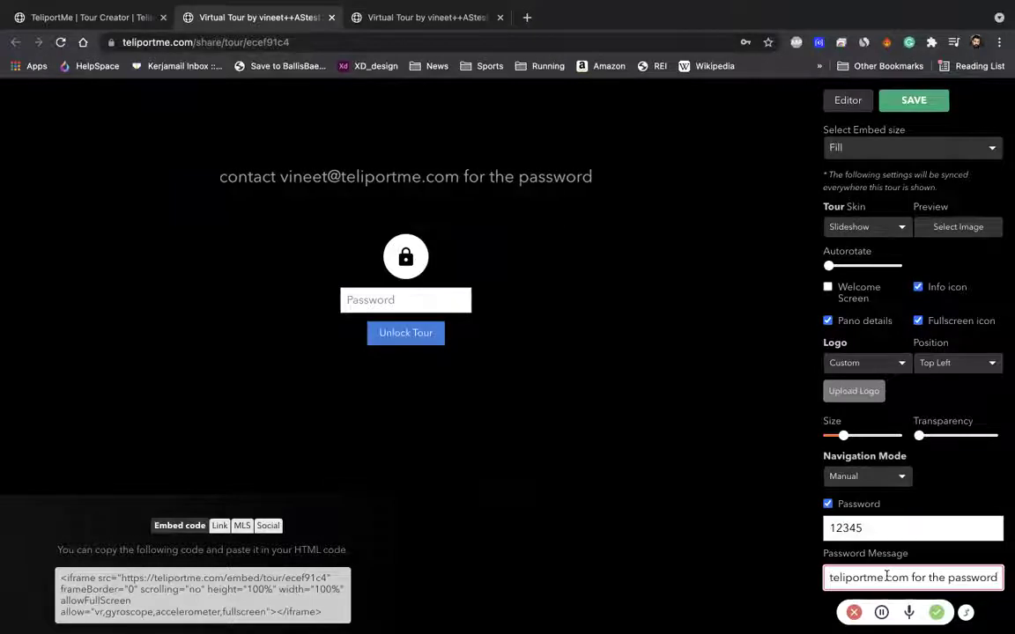
pyautogui.click(924, 109)
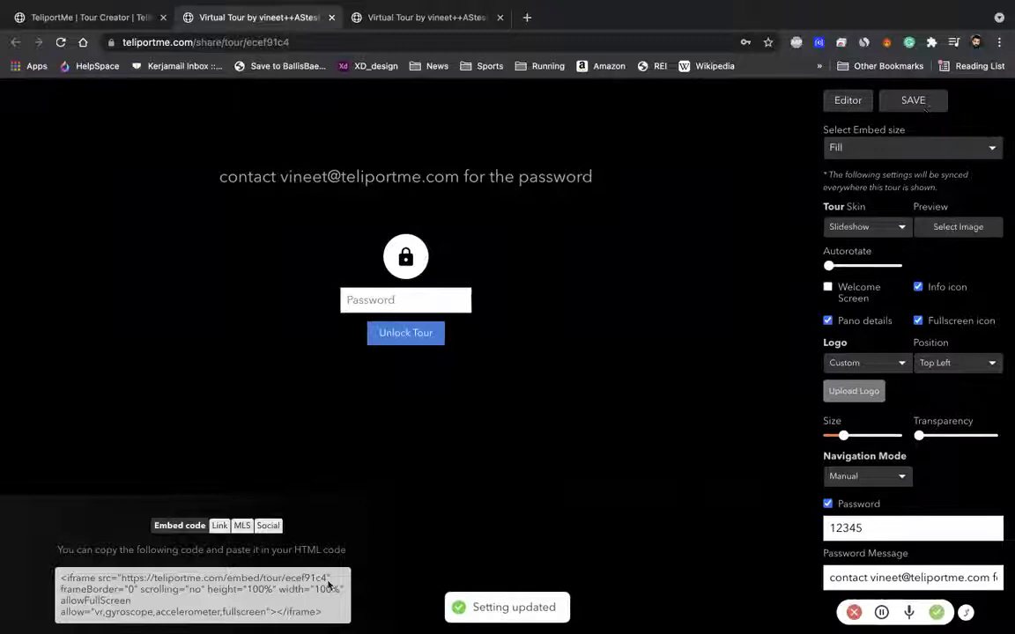
# Copy the tour's share link from the Link tab
pyautogui.click(219, 526)
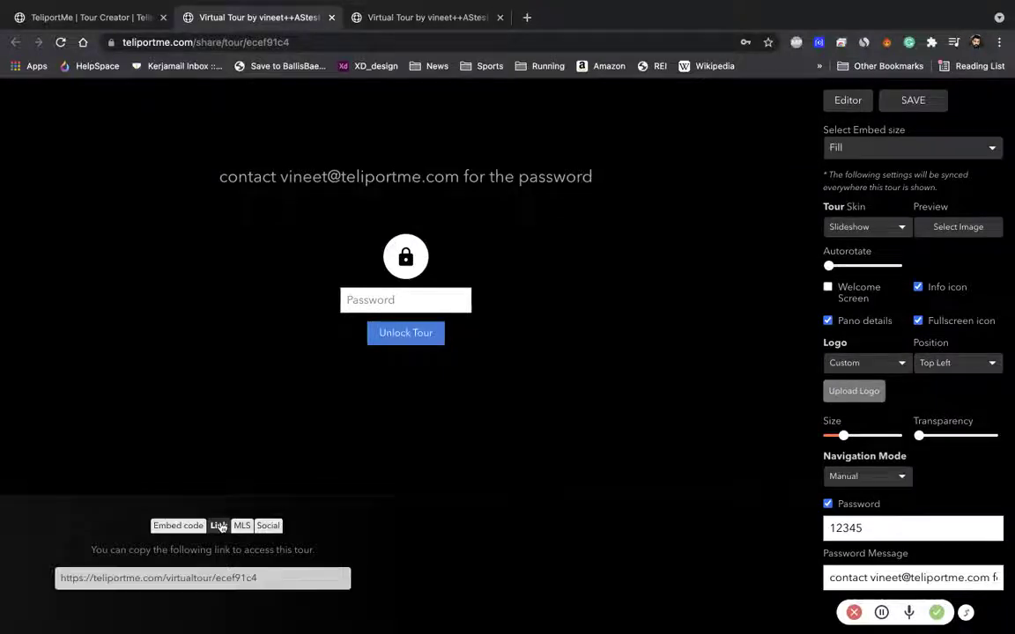
pyautogui.click(221, 589)
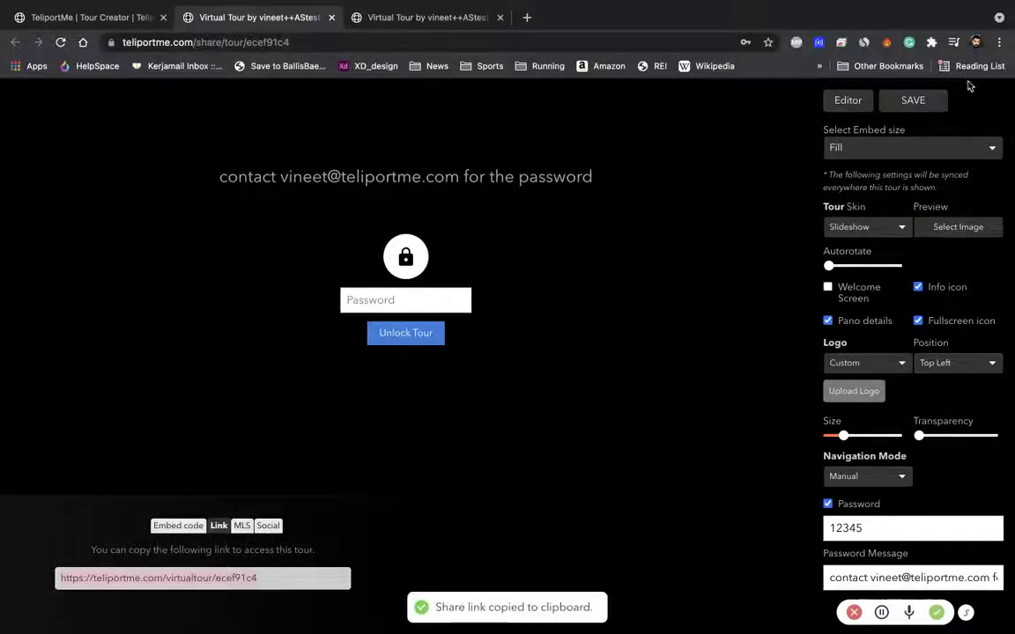
pyautogui.click(998, 42)
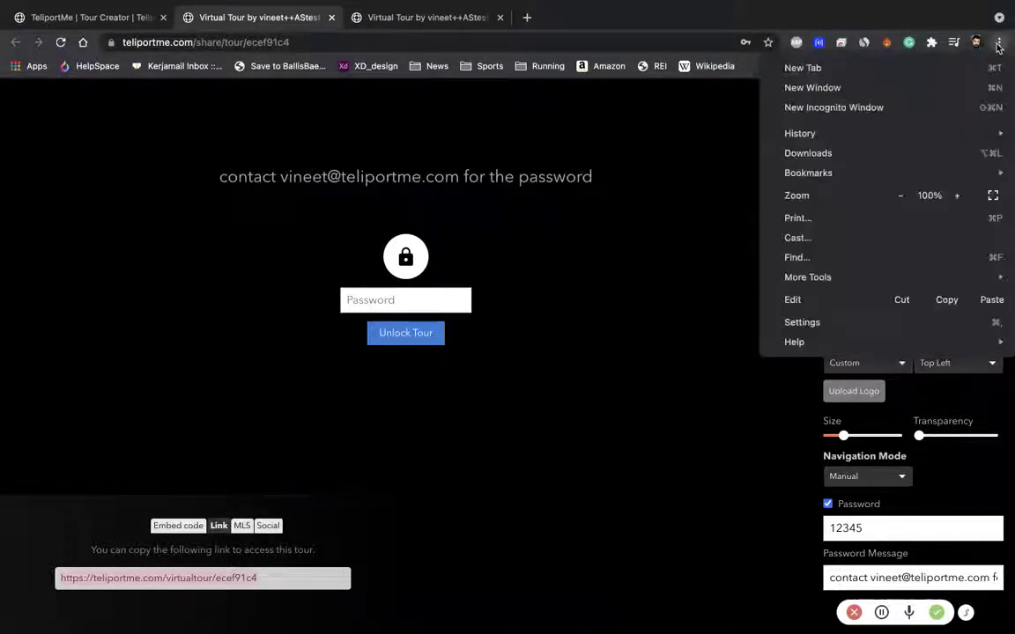
# Load the copied share link in a new incognito window
pyautogui.click(949, 107)
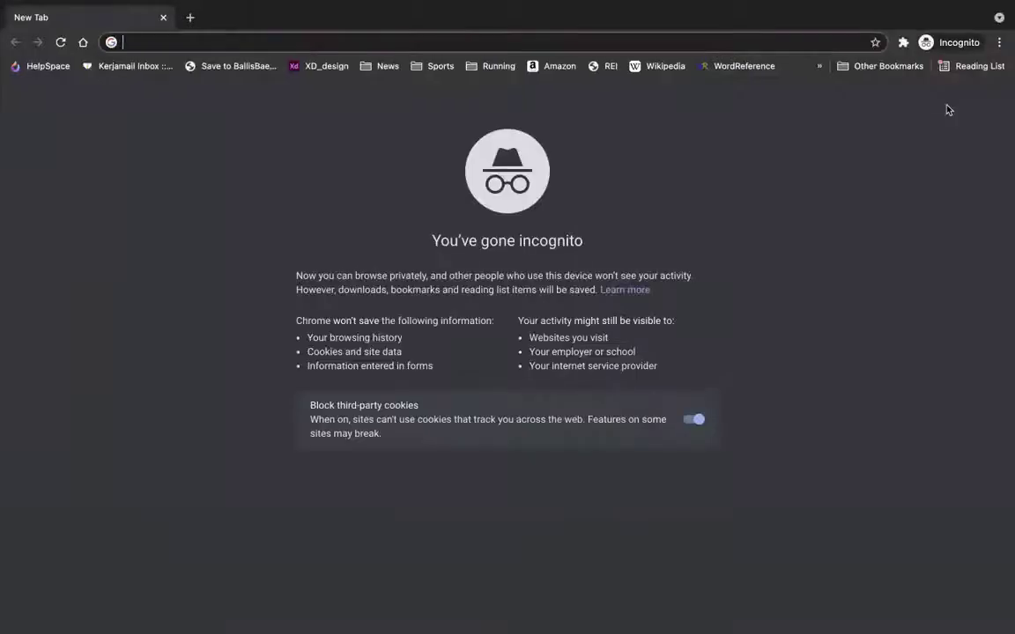
pyautogui.press('super+v')
pyautogui.press('Return')
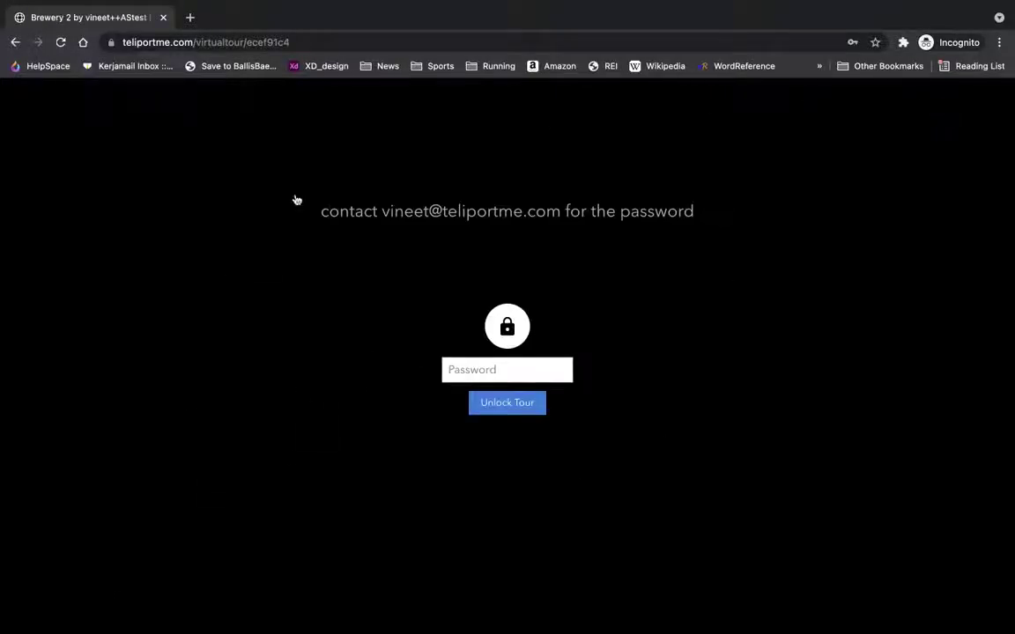
# Enter the tour password on the lock screen and unlock the tour
pyautogui.click(497, 366)
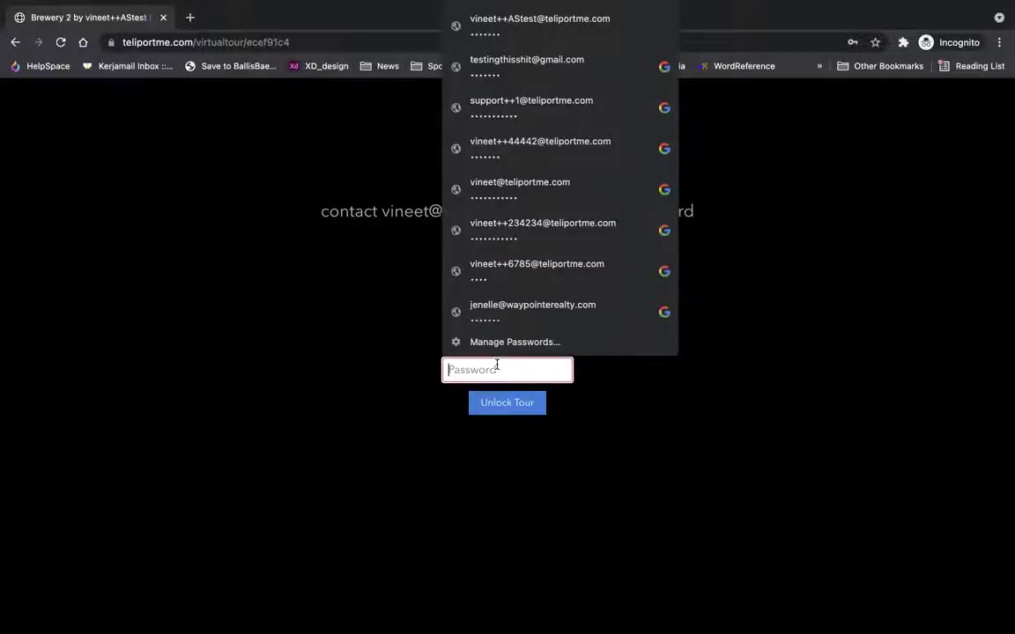
pyautogui.write('••')
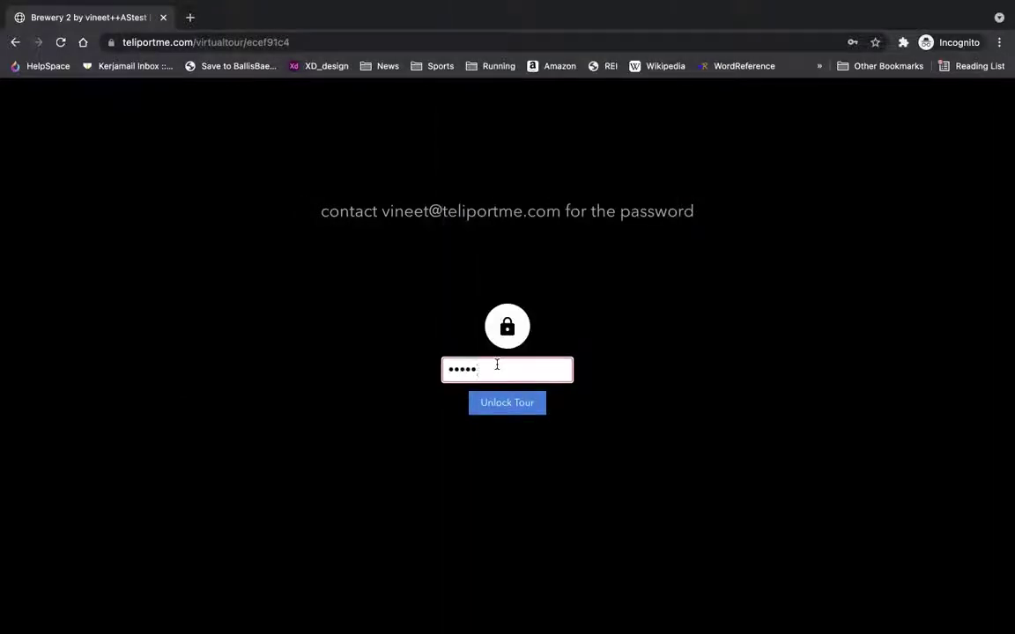
pyautogui.click(539, 409)
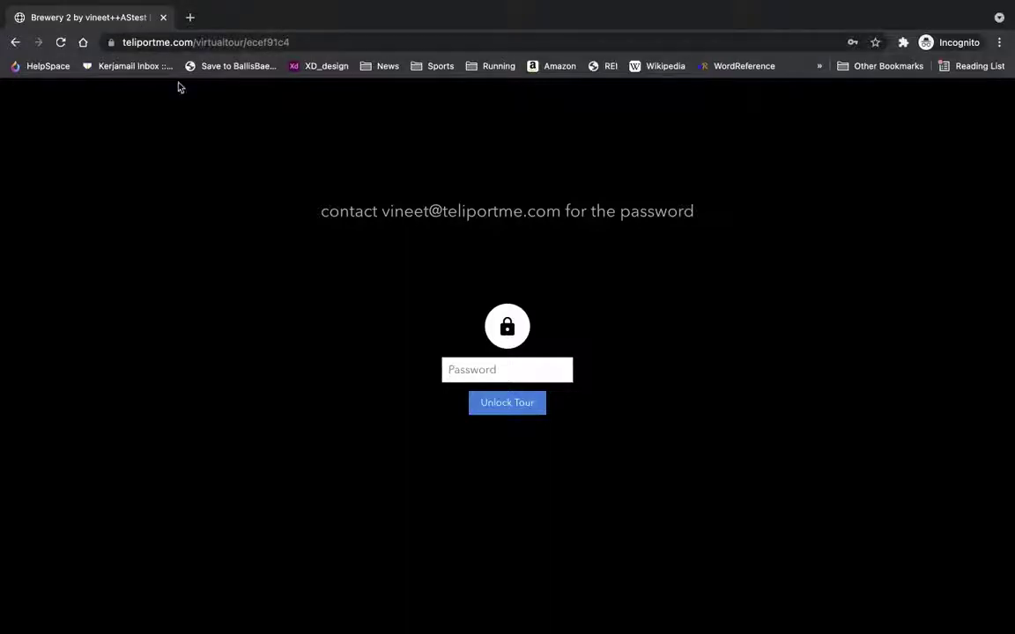
pyautogui.hotkey('ctrl', 'Up')
# Replace the Brewery 2 tour's old password with a new word and save it
pyautogui.click(680, 51)
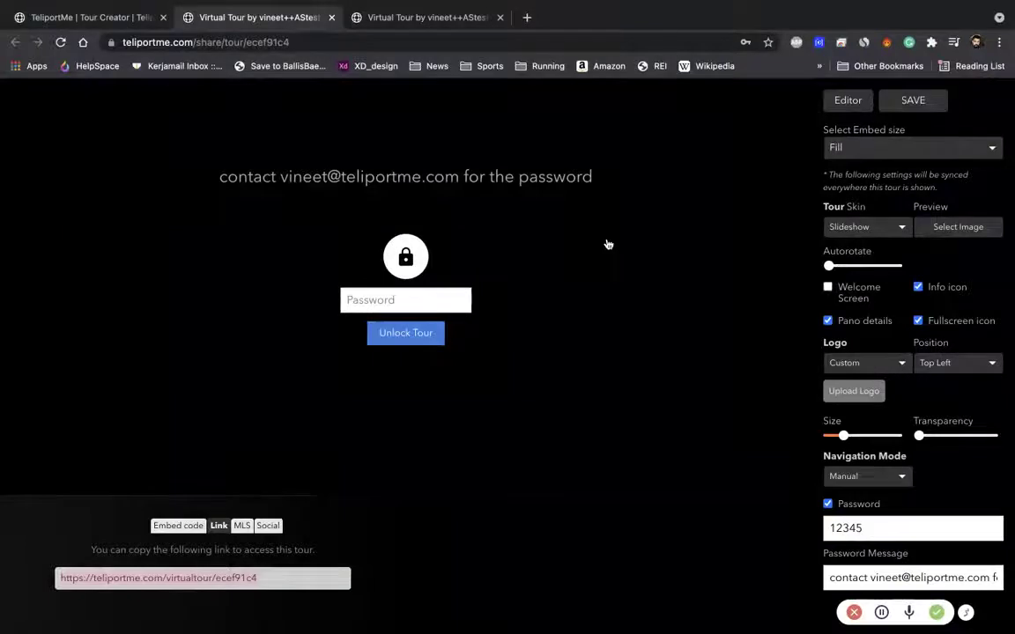
pyautogui.click(870, 528)
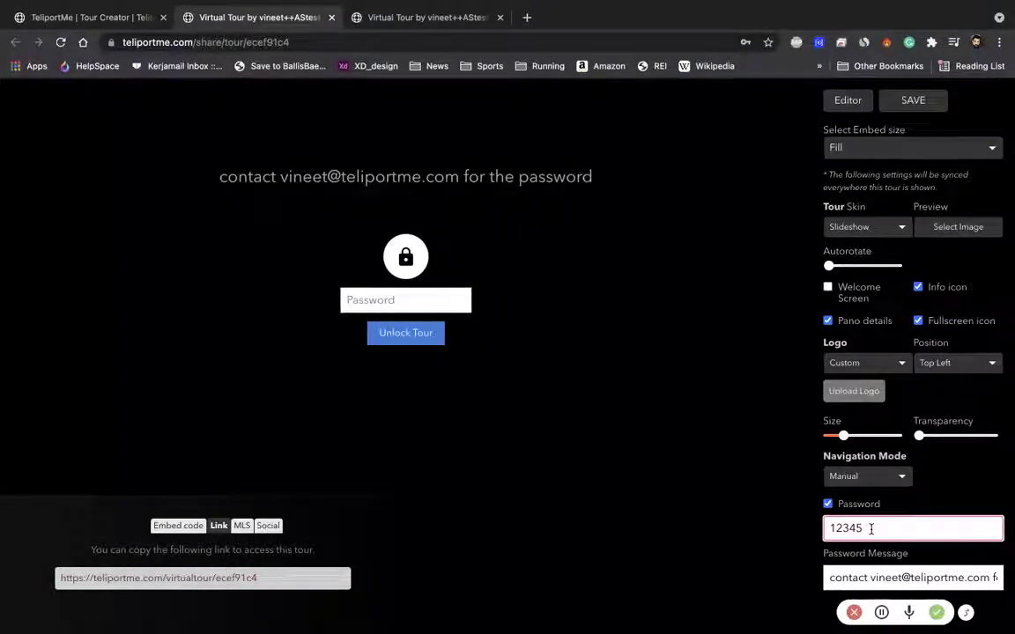
pyautogui.press('BackSpace')
pyautogui.press('BackSpace')
pyautogui.press('BackSpace')
pyautogui.press('BackSpace')
pyautogui.press('BackSpace')
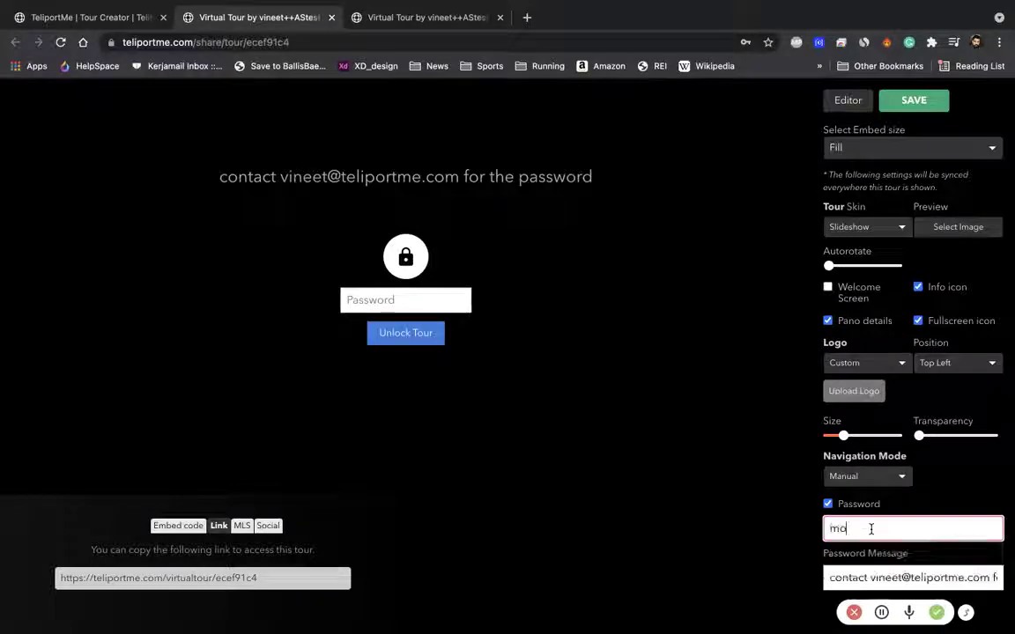
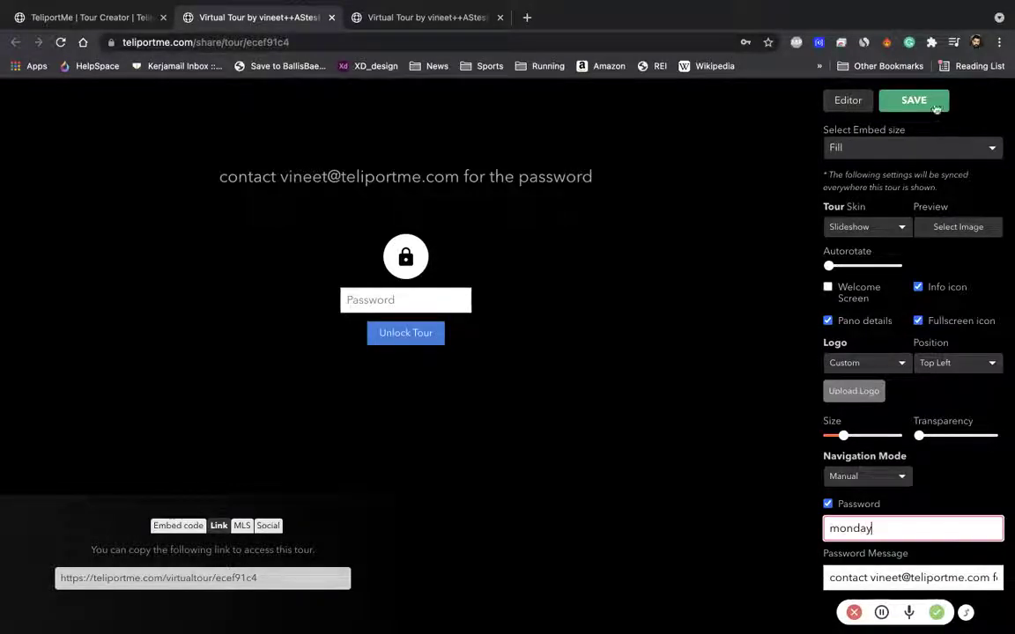
pyautogui.click(929, 101)
# Reload the shared tour in the incognito window and unlock it with the new password, reaching Parking Lot
pyautogui.hotkey('ctrl', 'Up')
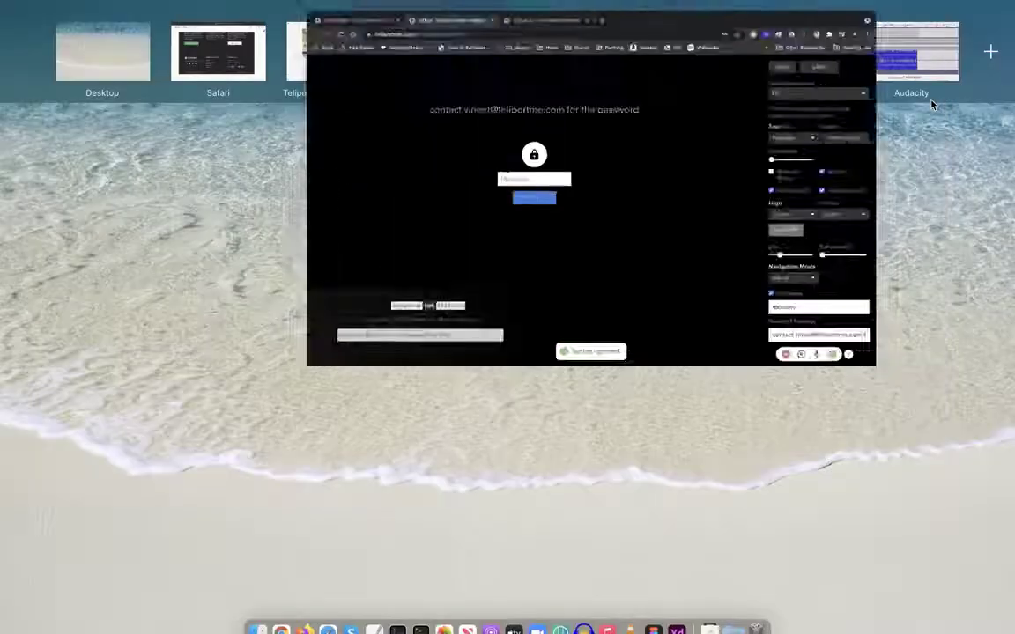
pyautogui.moveTo(639, 68); pyautogui.dragTo(781, 70)
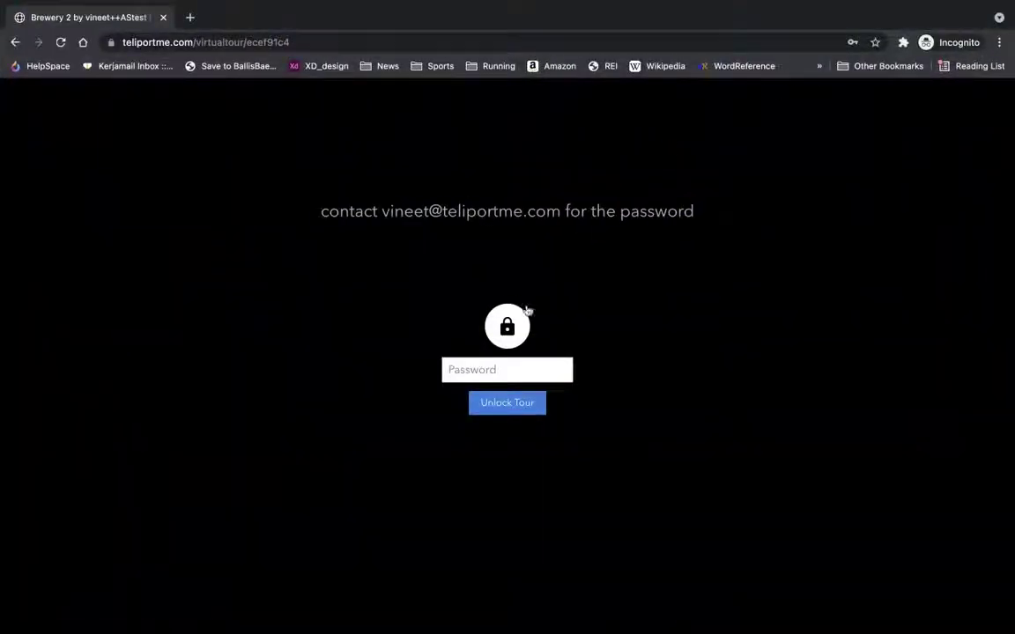
pyautogui.click(60, 44)
pyautogui.click(530, 370)
pyautogui.write('******')
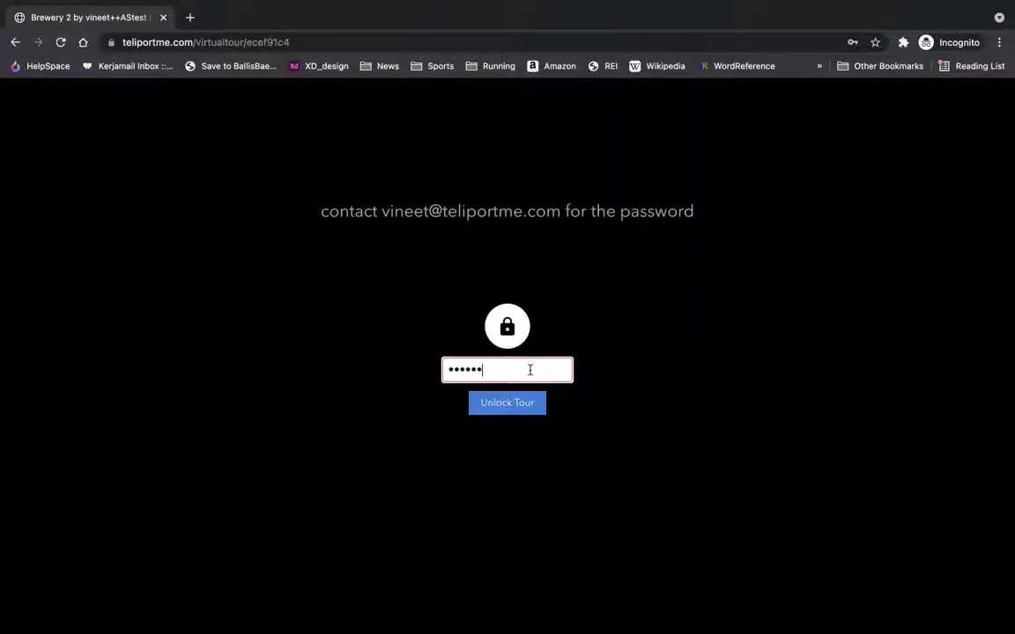
pyautogui.click(535, 410)
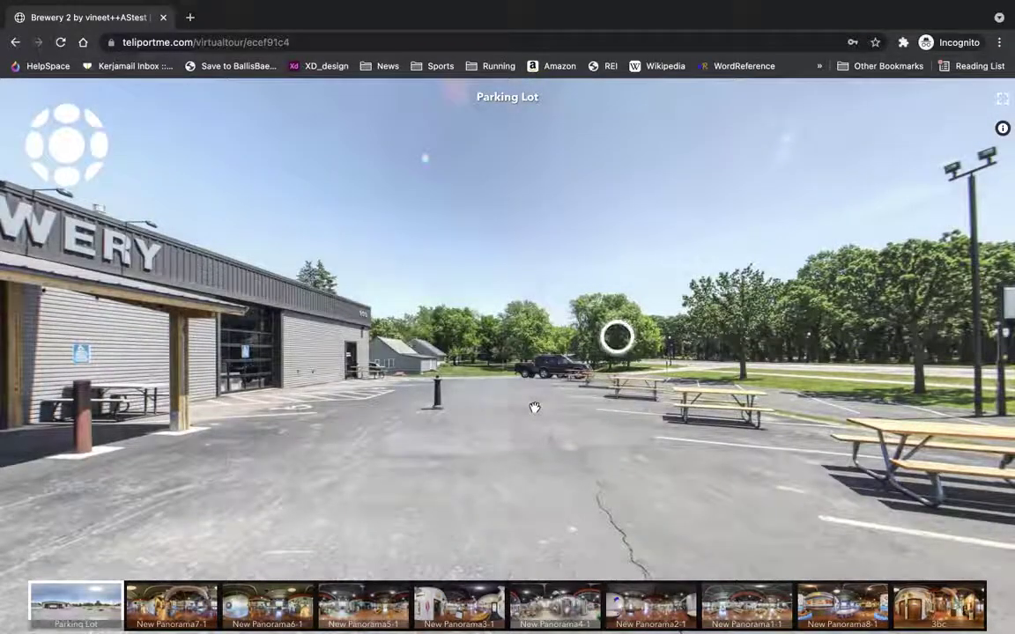
pyautogui.hotkey('ctrl', 'Up')
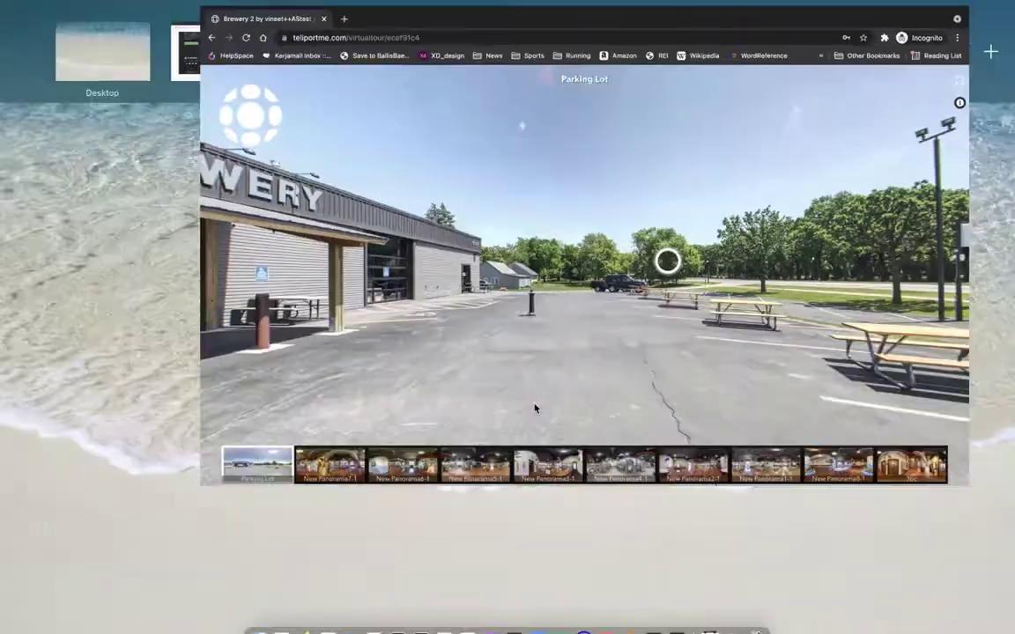
pyautogui.click(679, 55)
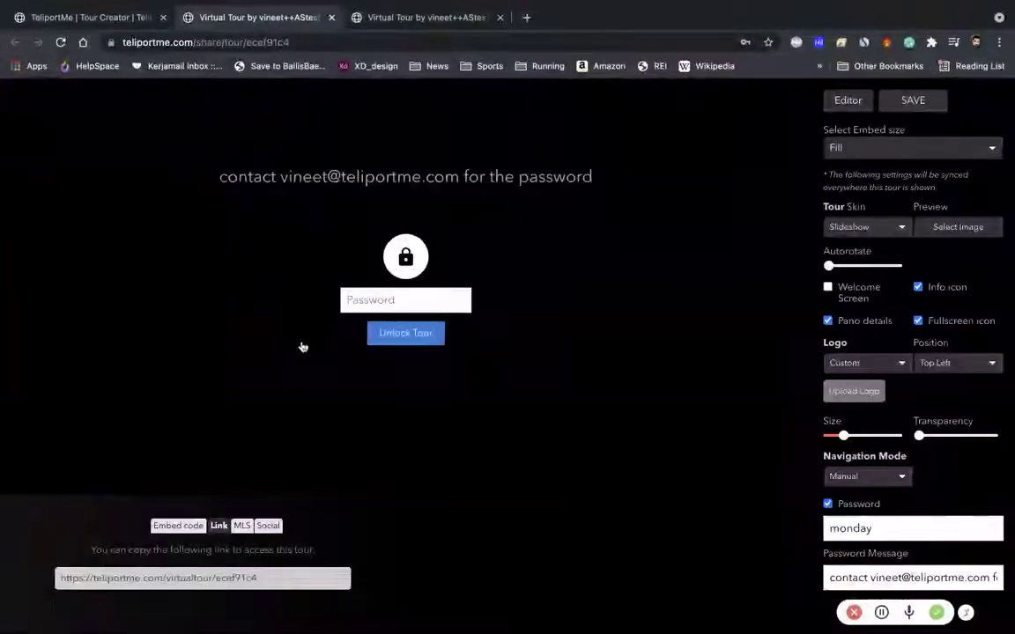